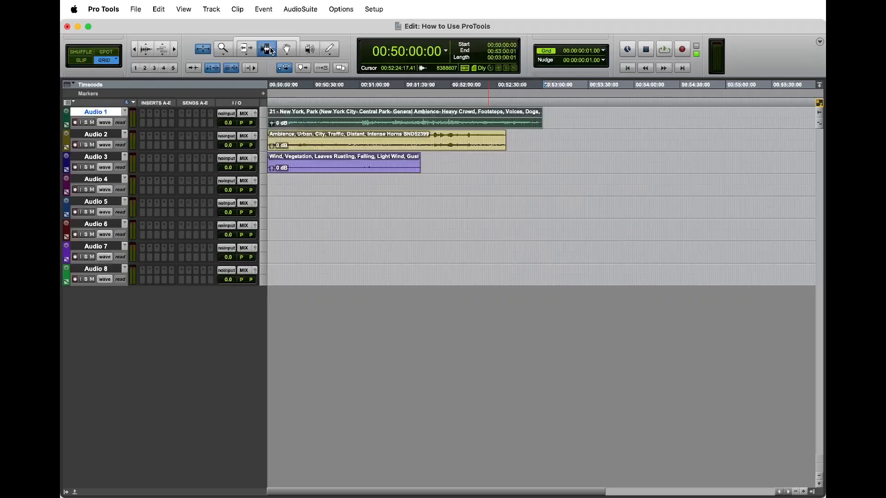
Step: Drag a time selection on Audio 1, extend it onto Audio 2, then clear it
key(Escape)
key(Escape)
key(Escape)
key(Escape)
key(Escape)
key(Escape)
click(537, 136)
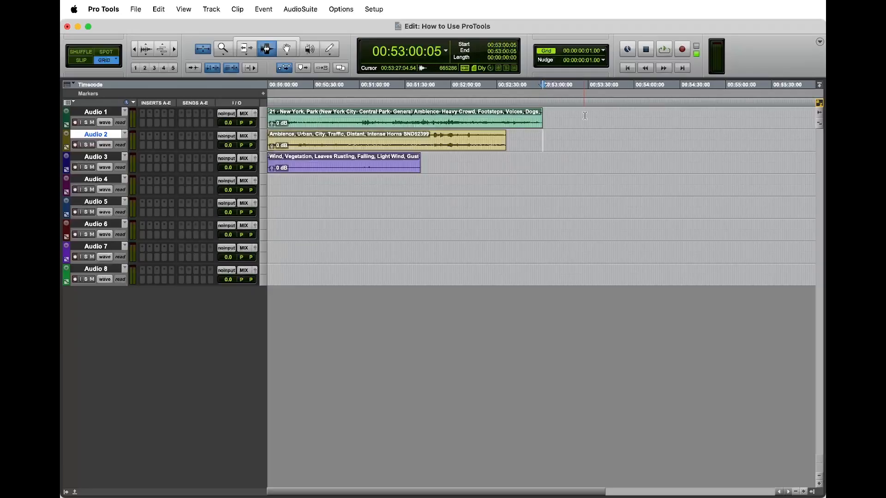
drag(568, 119, 392, 117)
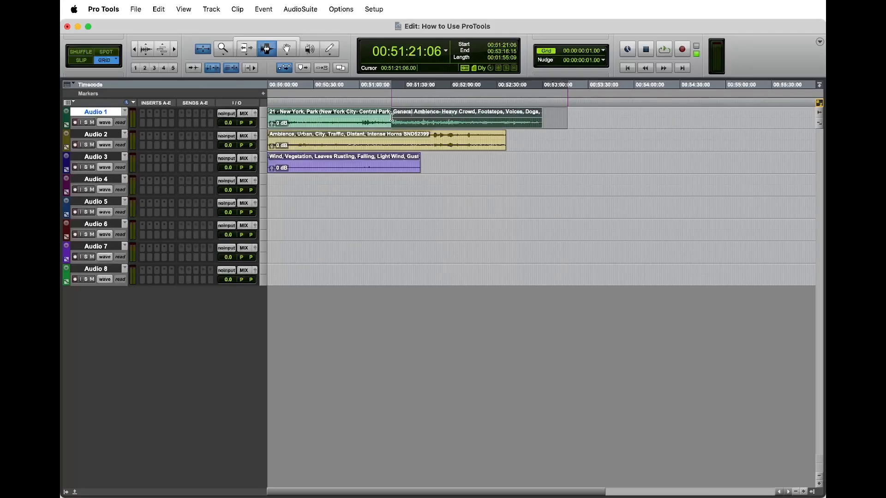
drag(392, 117, 411, 119)
click(590, 118)
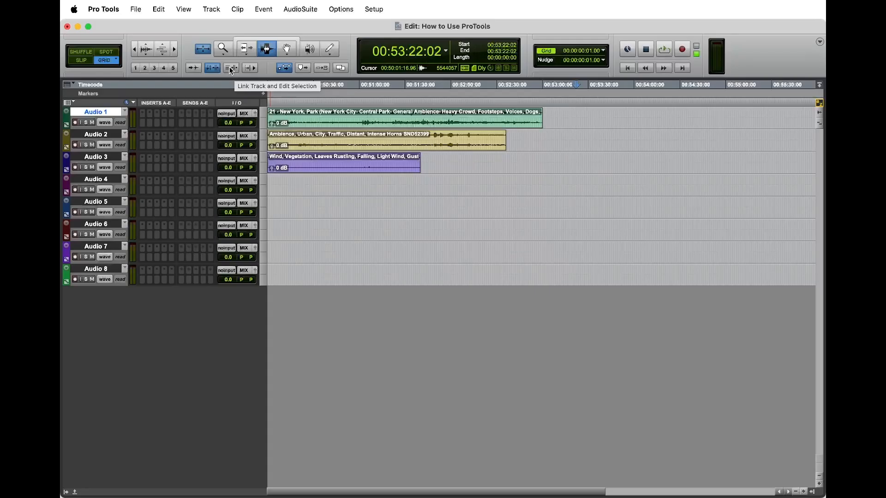
Step: Turn on Link Track and Edit Selection and drag a selection down across several tracks, then clear it
click(231, 70)
drag(589, 117, 573, 117)
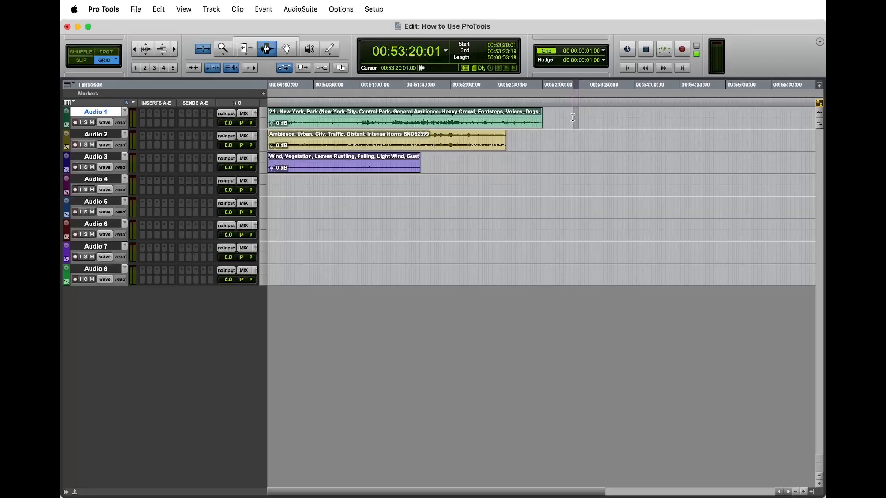
drag(573, 118, 566, 200)
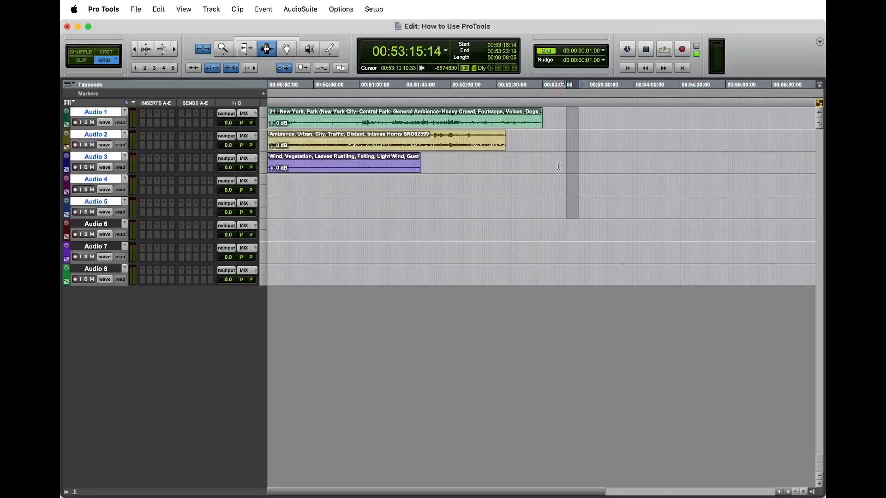
click(561, 119)
Step: With linking off, select 00:53:10–00:53:22 across Audio 1–3, then re-enable linking and clear the selection
click(232, 68)
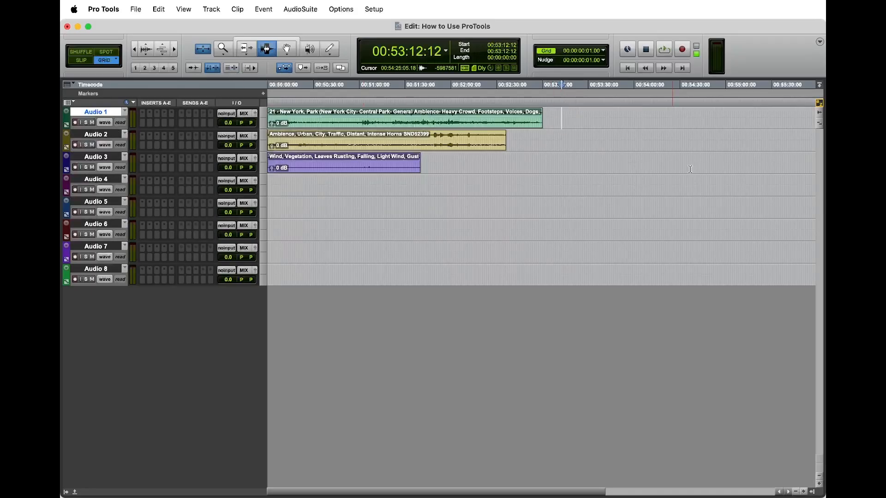
click(577, 113)
drag(577, 112, 388, 238)
click(233, 69)
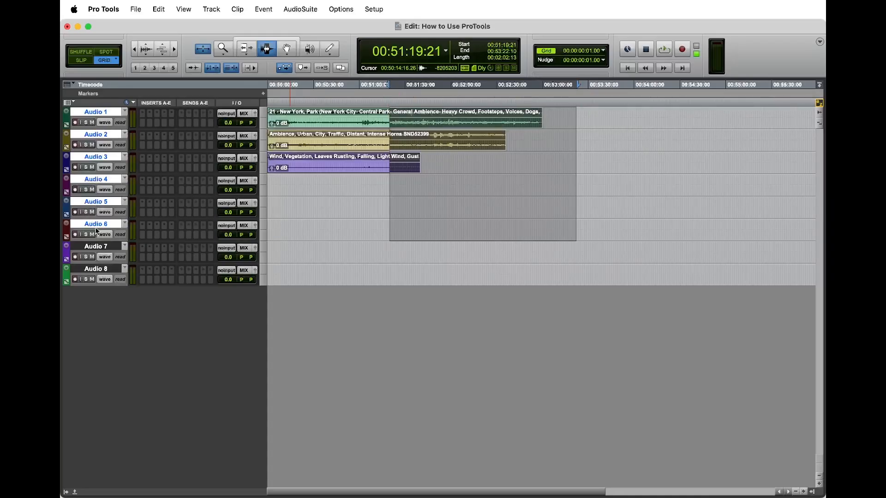
click(354, 181)
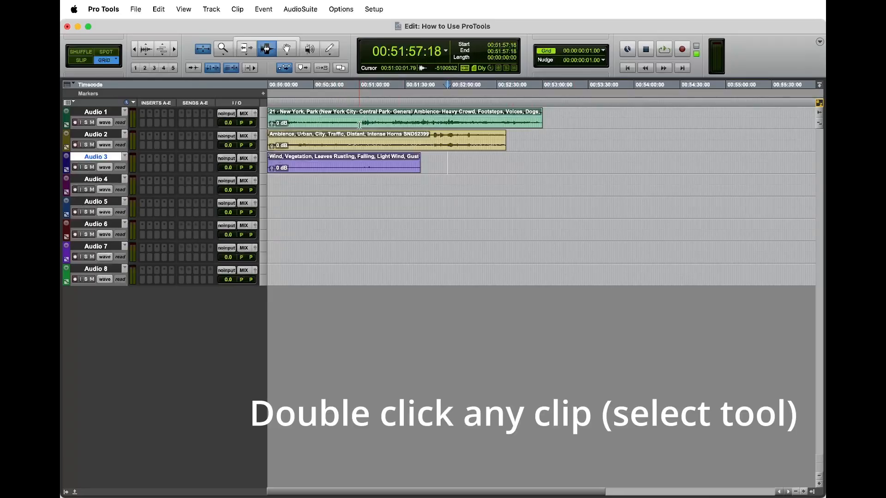
double_click(375, 124)
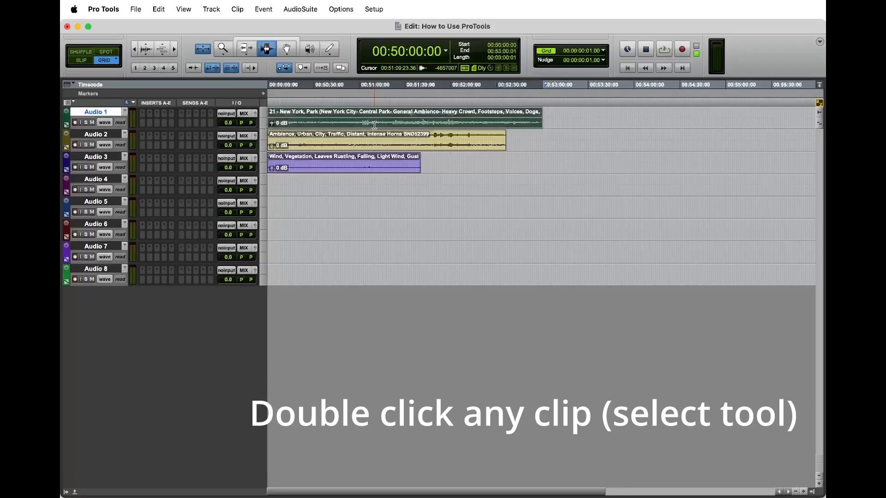
double_click(361, 145)
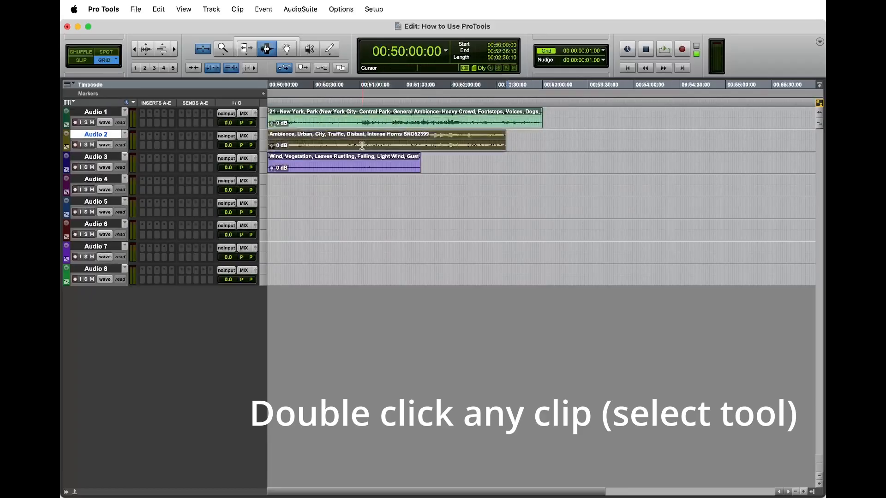
double_click(370, 167)
click(448, 164)
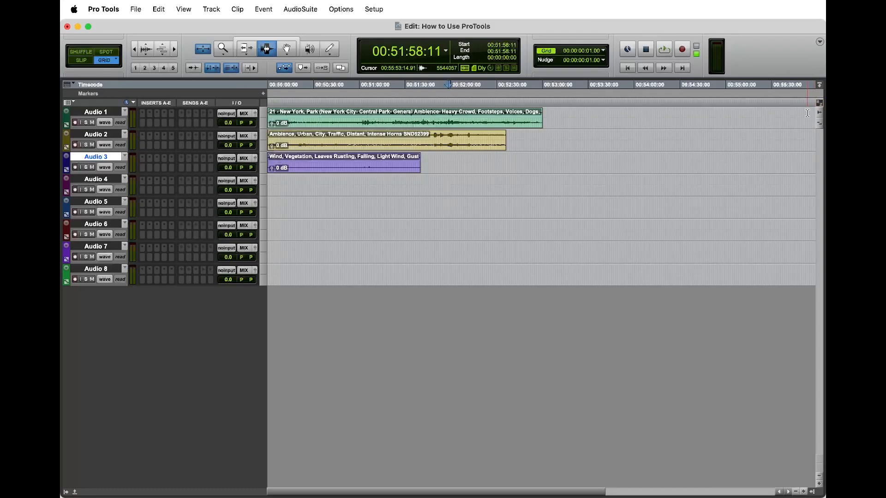
click(819, 102)
Step: Separate 00:50:12:23–00:50:58:17 on the Audio 1 clip into its own clip with B
drag(287, 113, 357, 122)
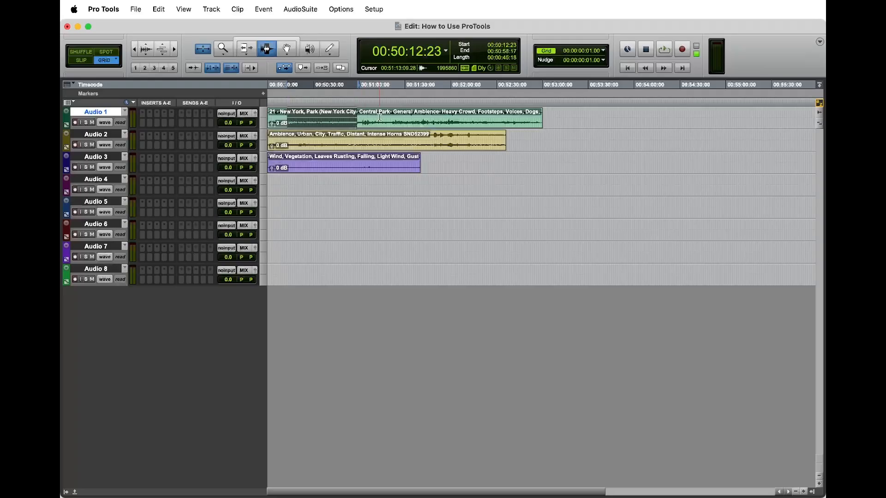
key(b)
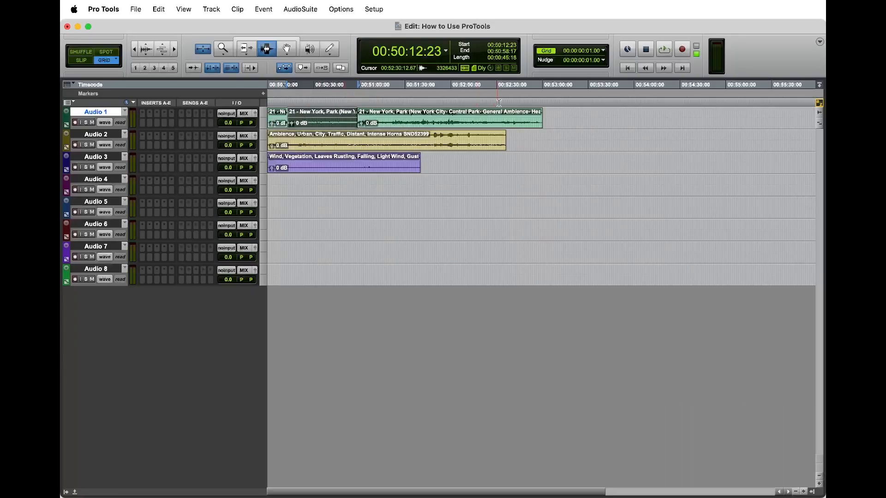
click(382, 215)
Step: Select each of the three resulting Audio 1 clips in turn, then clear the selection
double_click(473, 122)
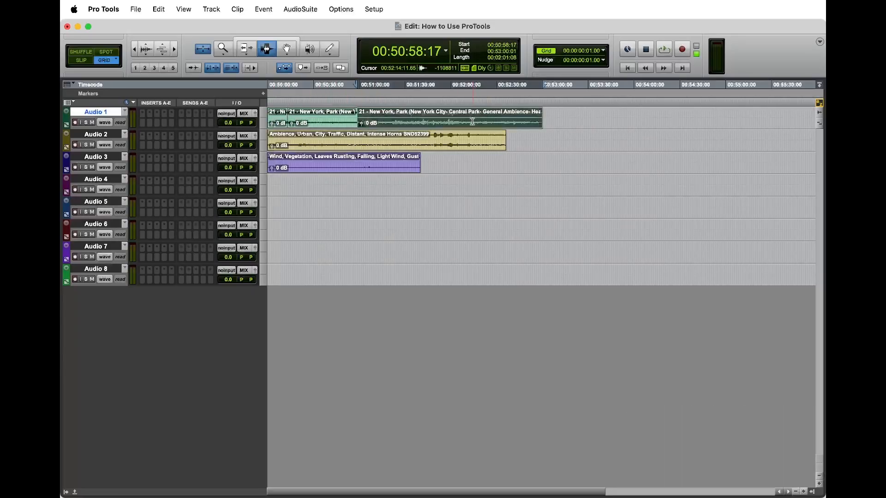
double_click(332, 125)
double_click(277, 121)
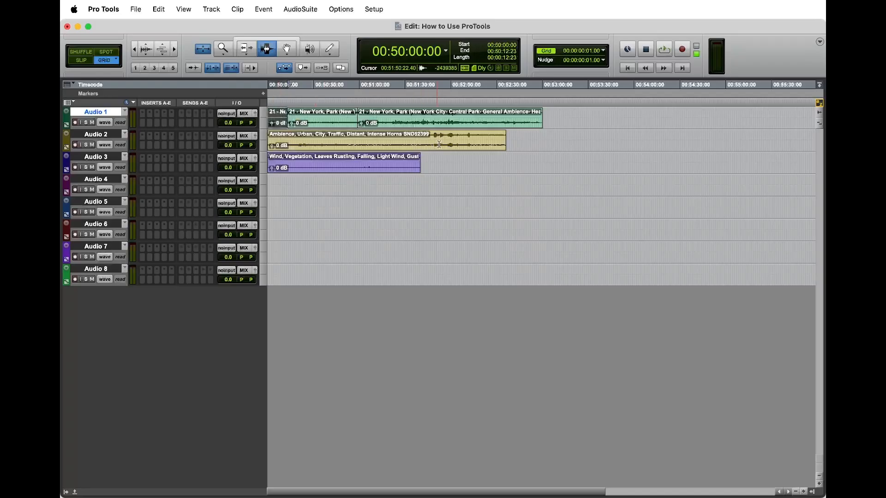
click(452, 177)
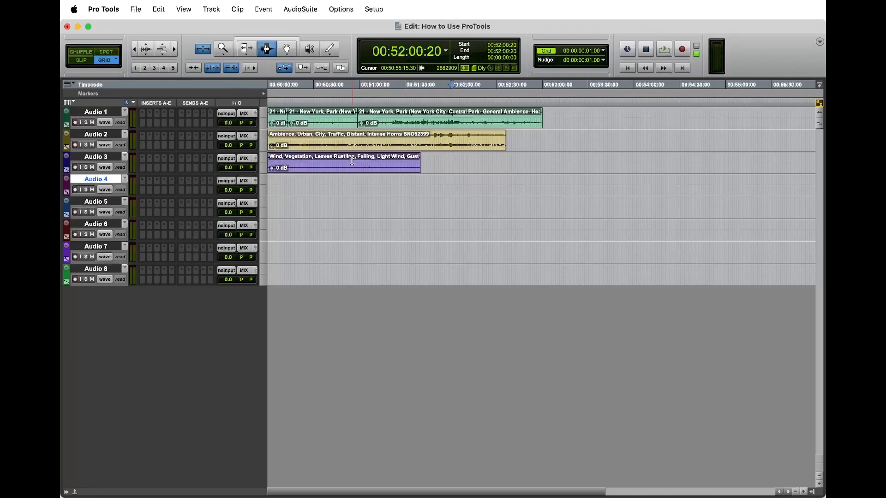
Step: Rejoin the Audio 1 clip, select the Wind clip, and step the selection between tracks with P and ;
key(super+z)
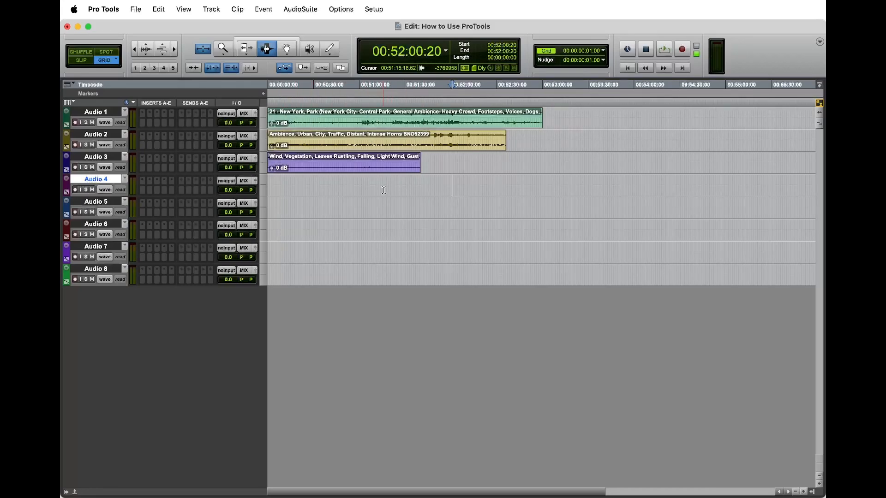
double_click(339, 167)
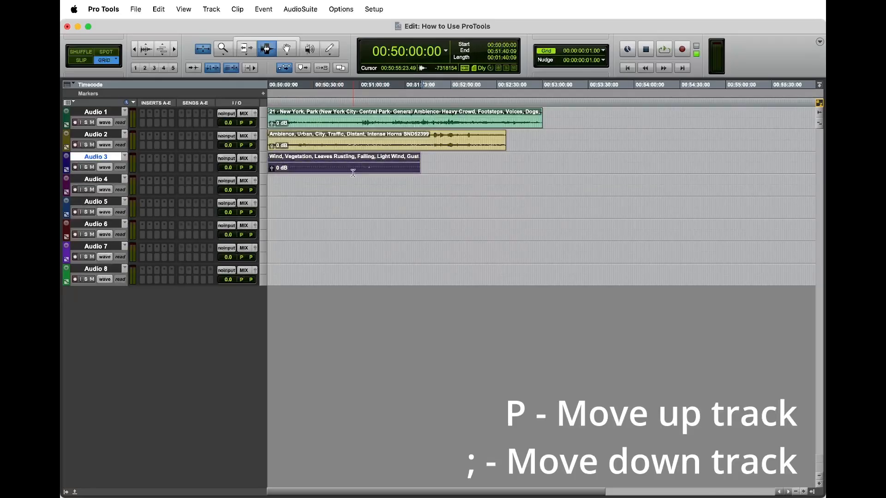
key(p)
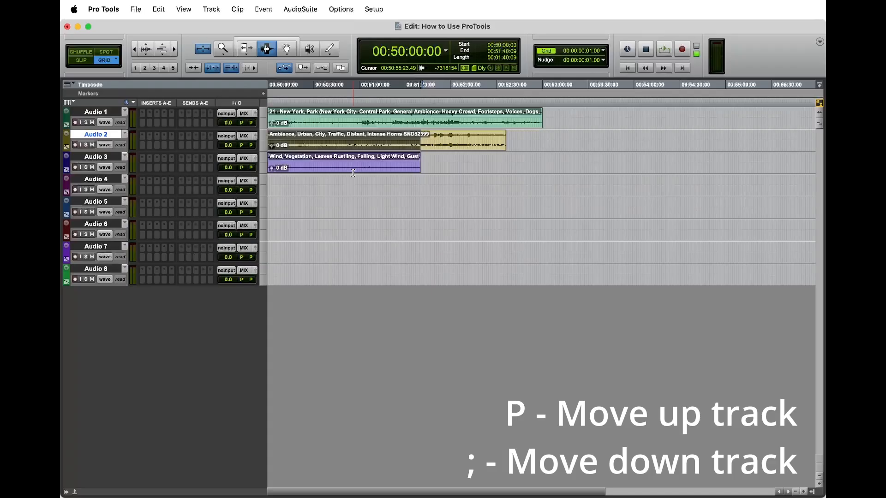
key(semicolon)
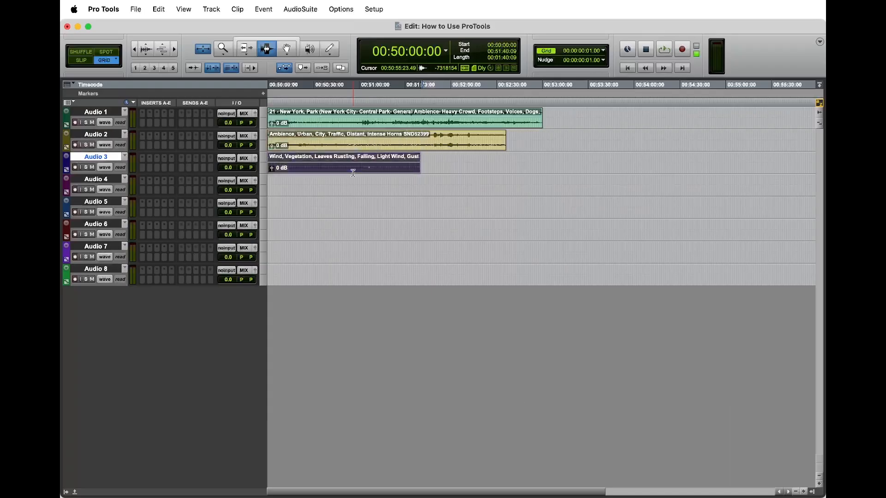
key(semicolon)
key(semicolon)
key(semicolon)
key(semicolon)
key(semicolon)
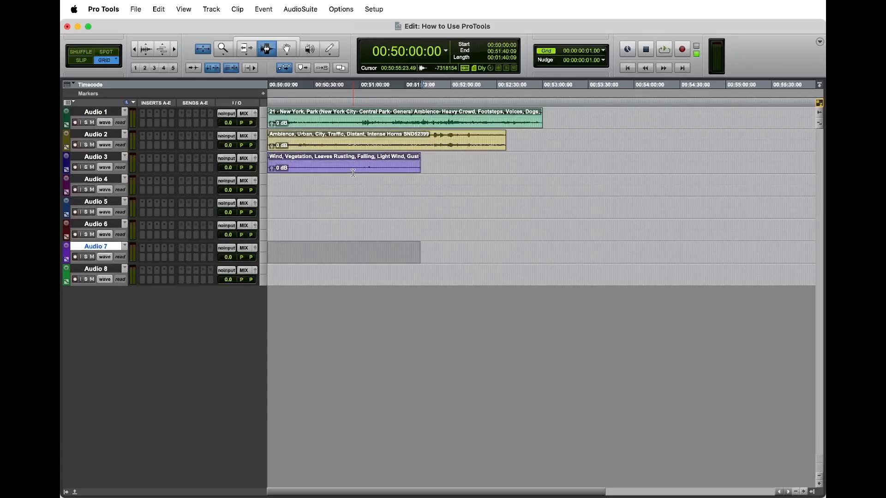
key(p)
key(p)
key(p)
key(p)
key(p)
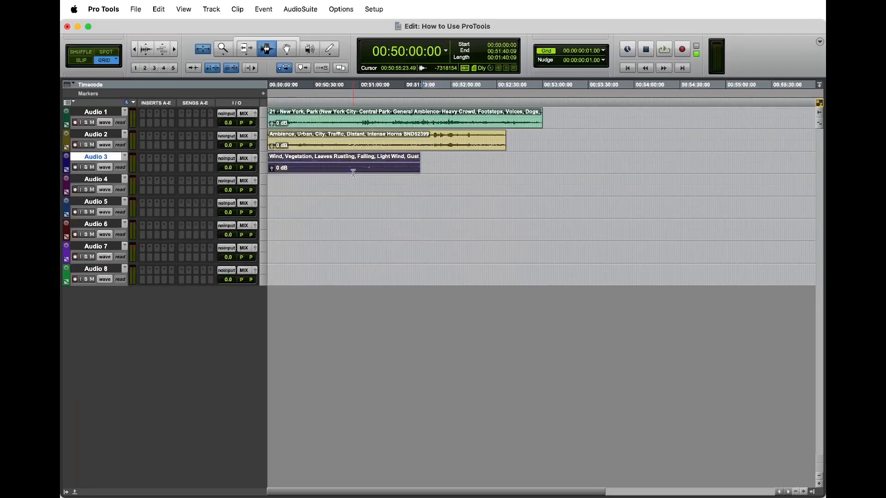
key(semicolon)
key(semicolon)
key(semicolon)
key(semicolon)
key(semicolon)
key(p)
key(p)
key(p)
key(p)
key(p)
key(p)
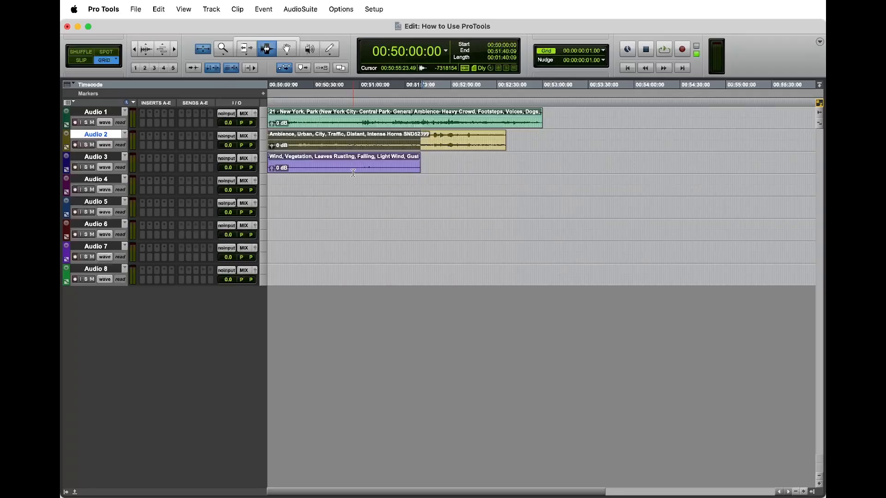
Step: Split the Audio 2 and Audio 1 clips where the Wind clip ends, around 00:51:40
key(b)
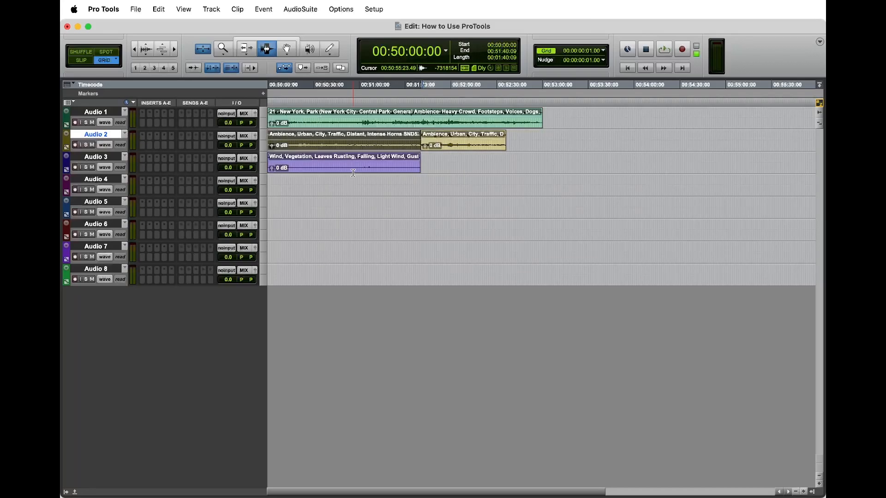
key(p)
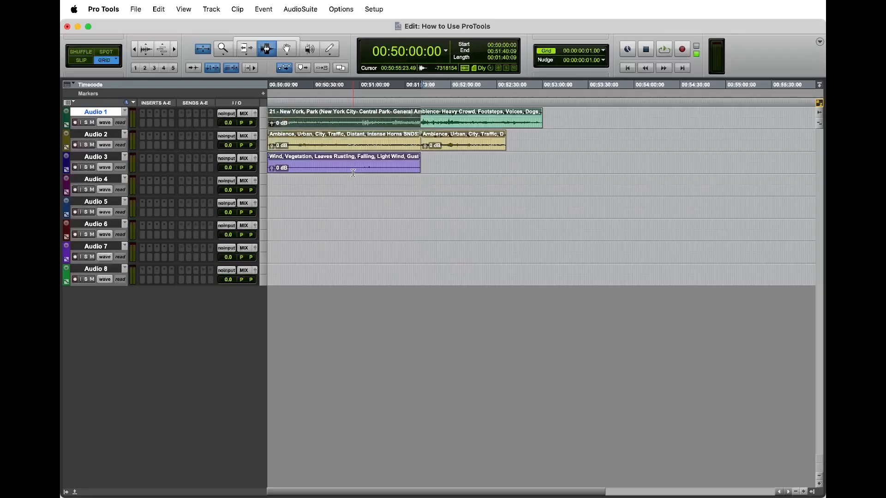
key(b)
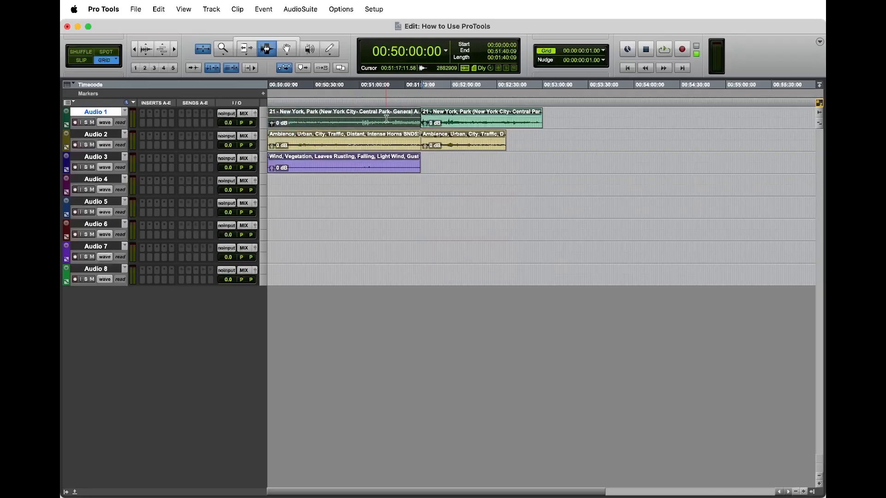
Step: Undo the splits on the Audio 1 and Audio 2 clips
click(331, 168)
click(510, 165)
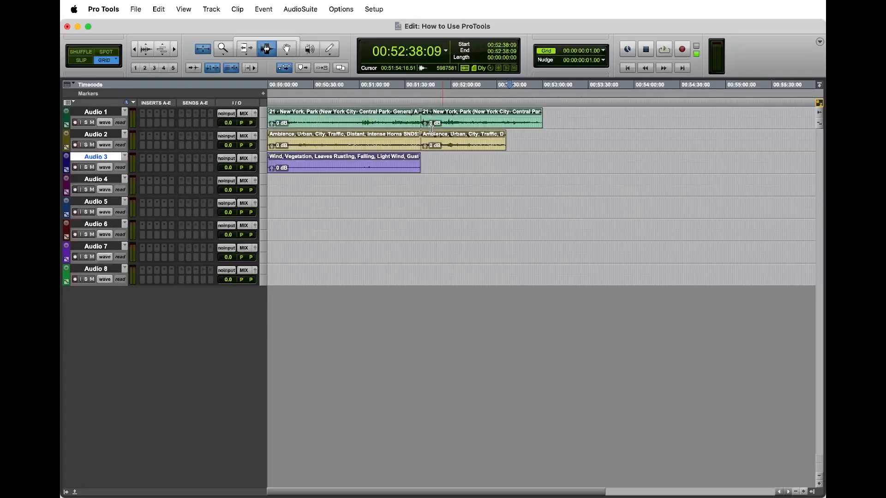
key(super+z)
key(super+z)
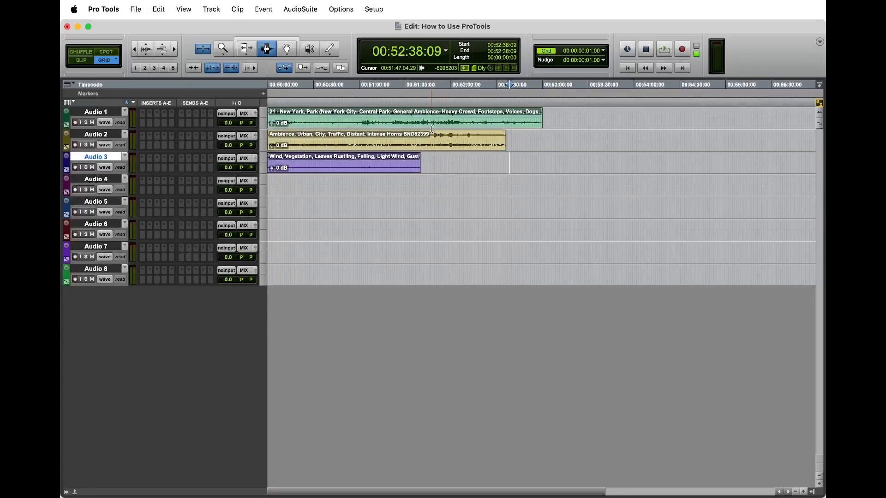
key(super+z)
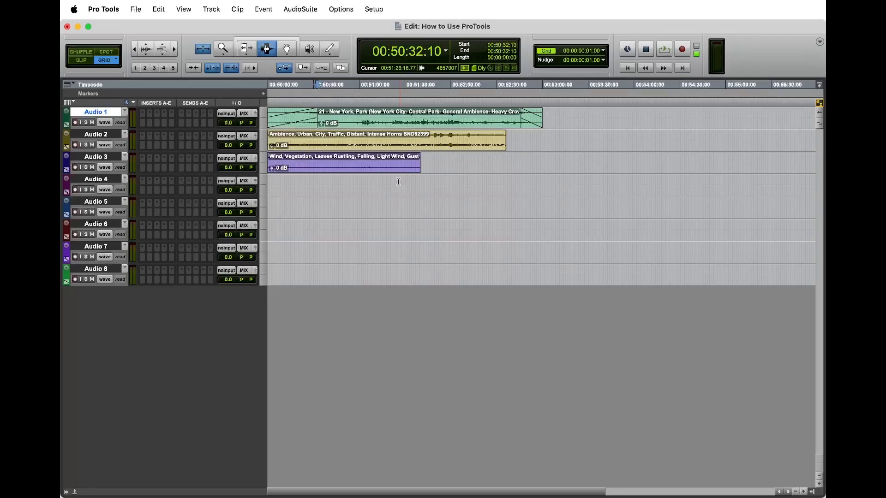
Step: Add a fade-in and a fade-out at the start and end of the top clip
click(292, 121)
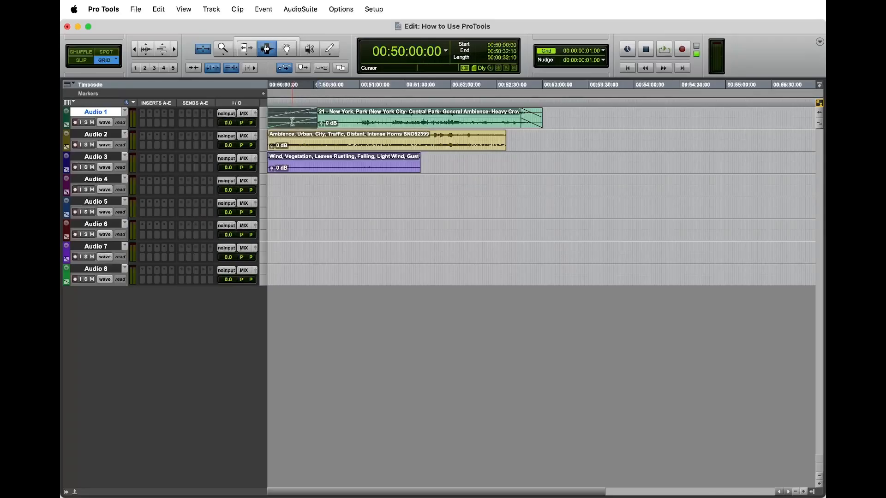
click(531, 122)
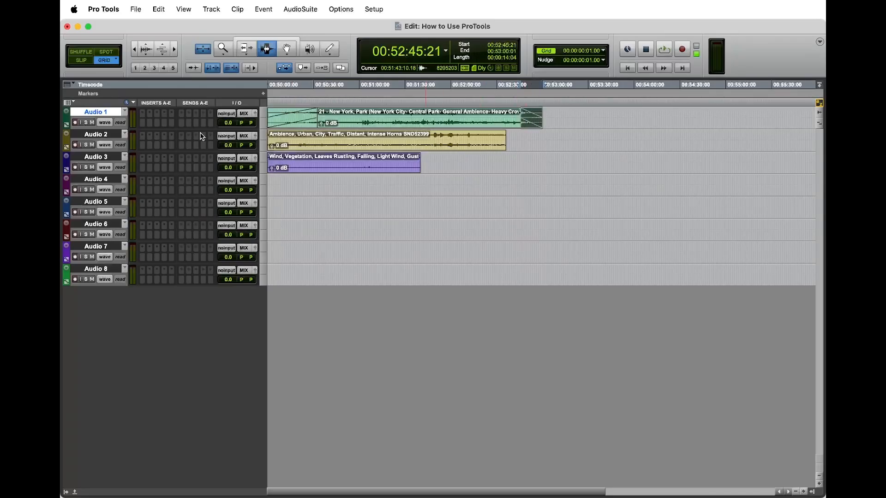
click(287, 119)
click(533, 121)
click(303, 124)
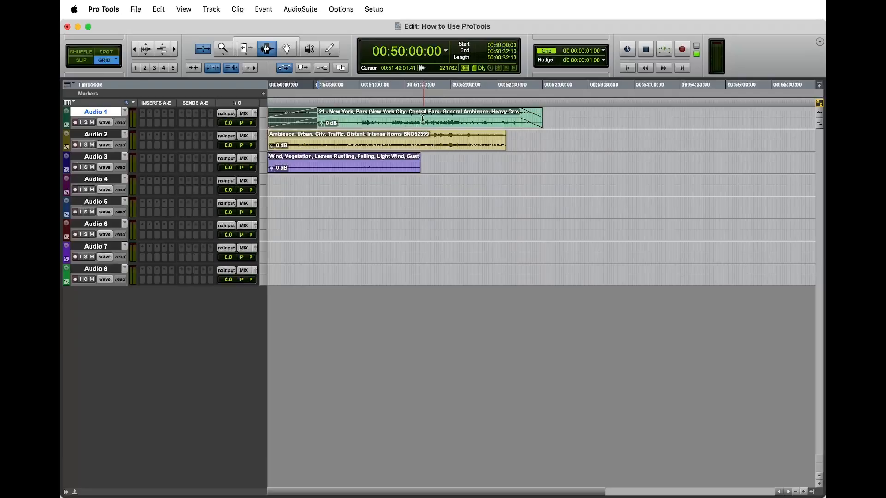
Step: Remove the fade-in and fade-out from the Audio 1 clip with undo
click(423, 119)
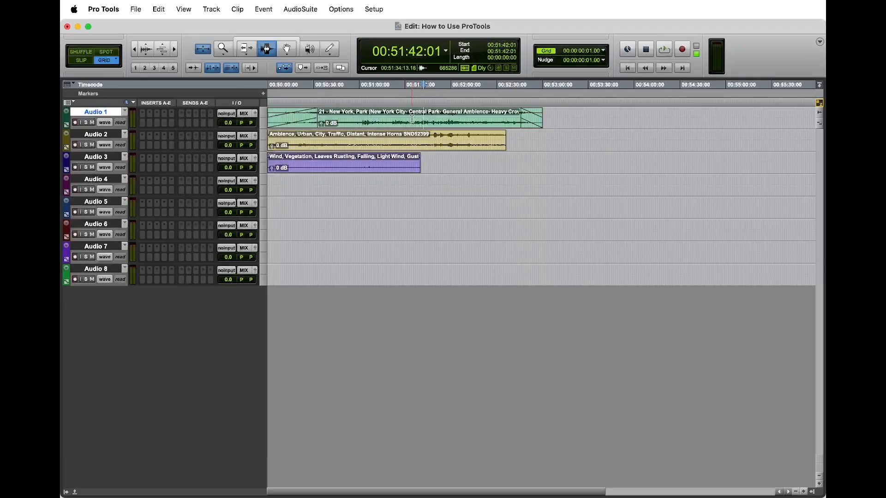
double_click(425, 121)
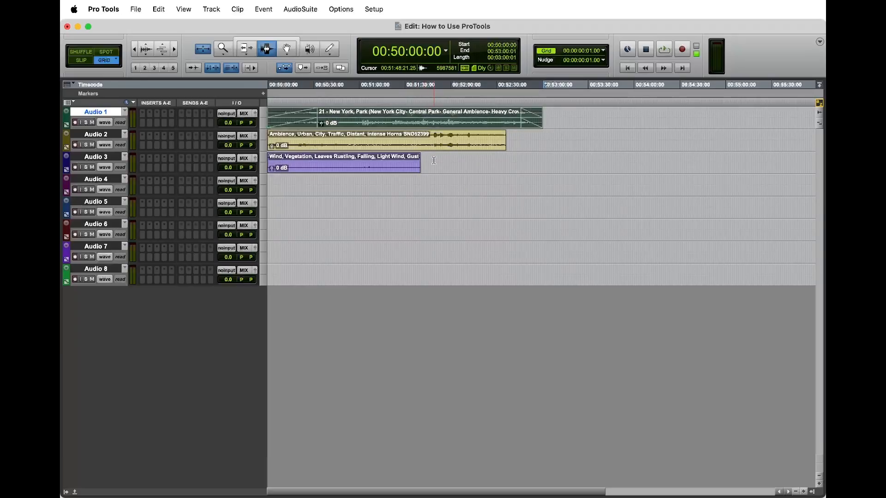
click(413, 115)
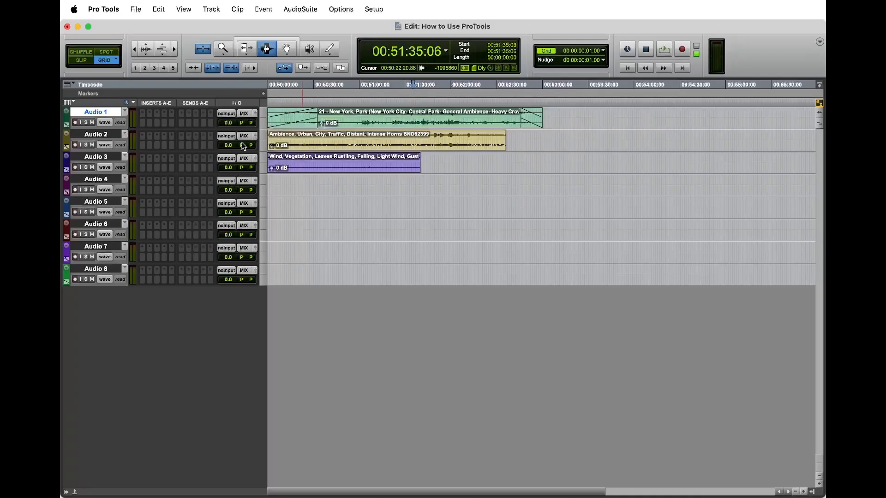
key(super+z)
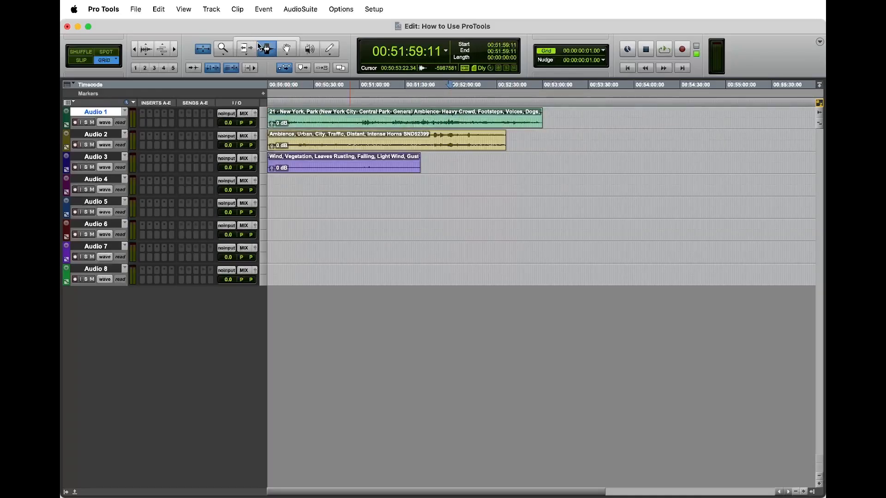